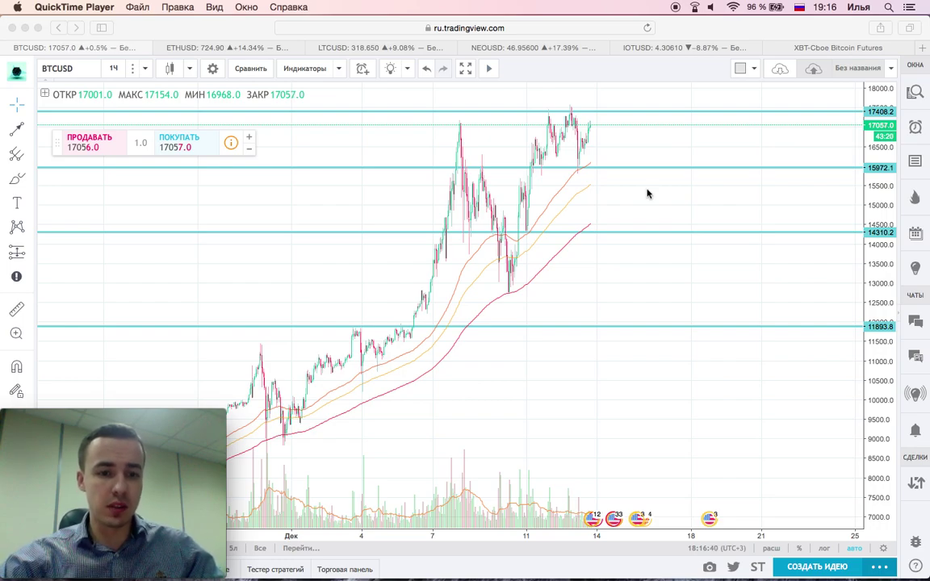
# Switch to the Портфель Крипто workbook in Excel and view the table of shares by risk level
pyautogui.moveTo(517, 575)
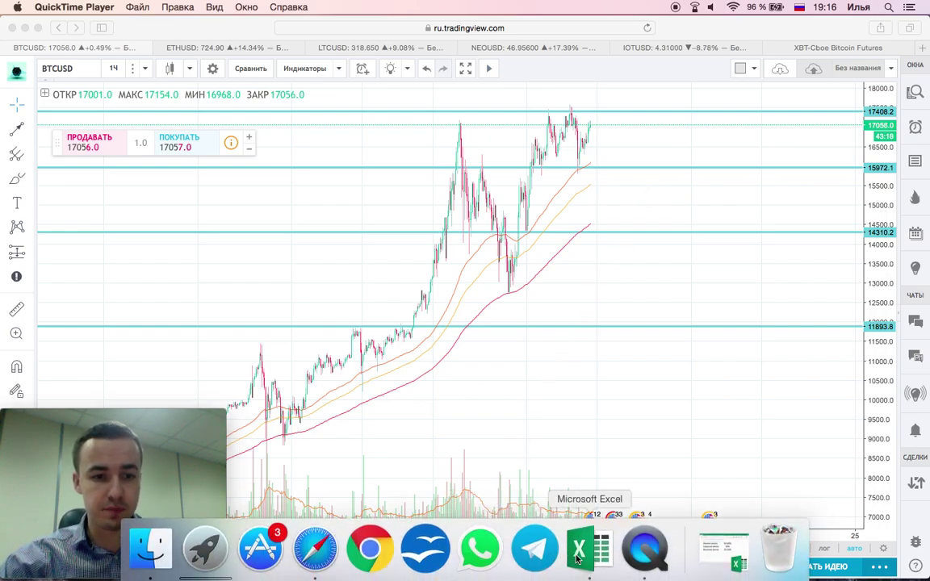
pyautogui.click(577, 559)
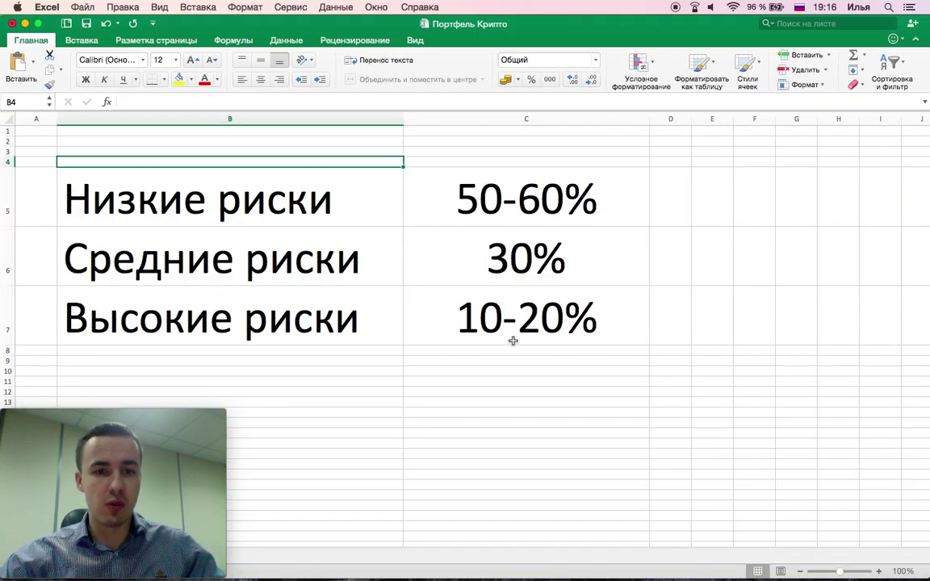
pyautogui.click(577, 455)
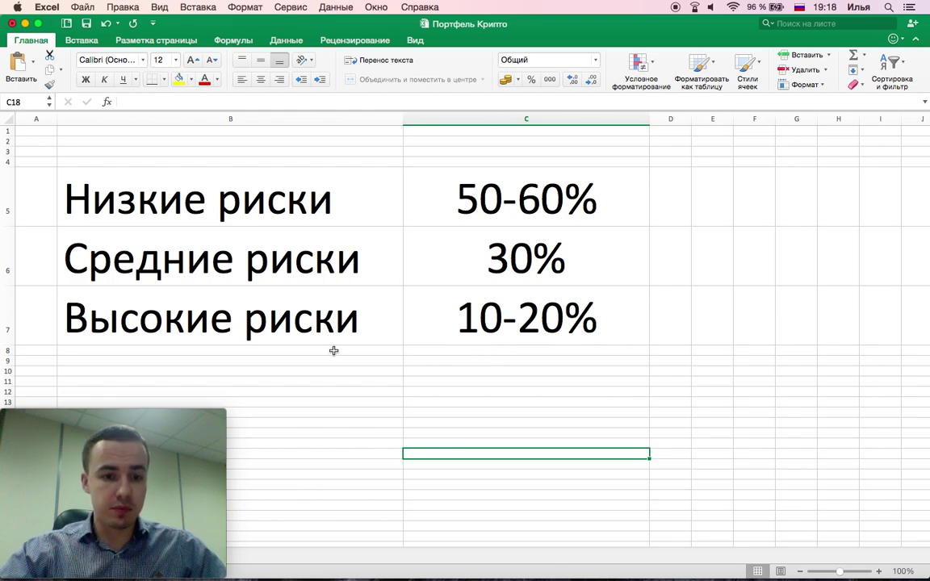
# Open the Лист1 sheet with the portfolio table and keep the floating video window clear of its main data
pyautogui.moveTo(107, 413); pyautogui.dragTo(758, 184)
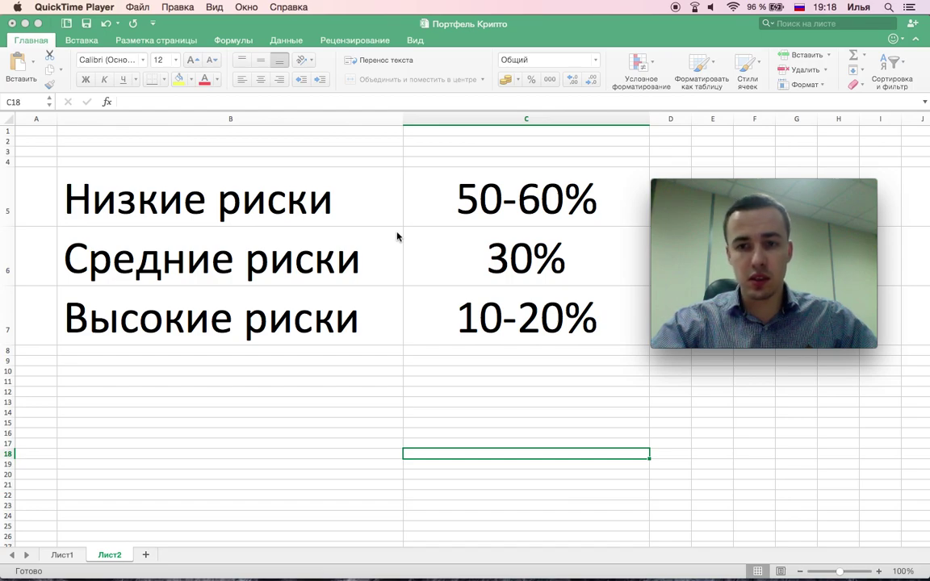
pyautogui.click(73, 556)
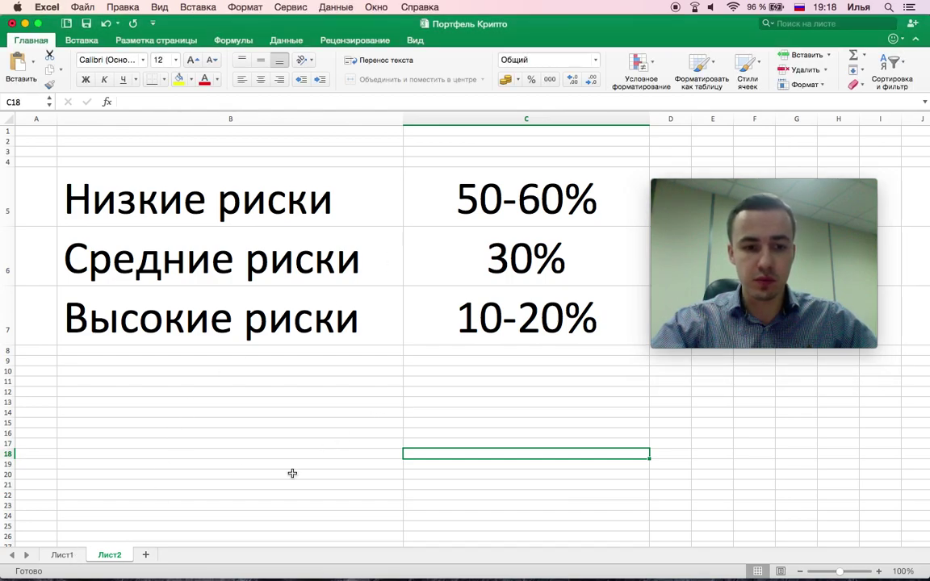
pyautogui.click(62, 556)
pyautogui.moveTo(784, 190); pyautogui.dragTo(834, 417)
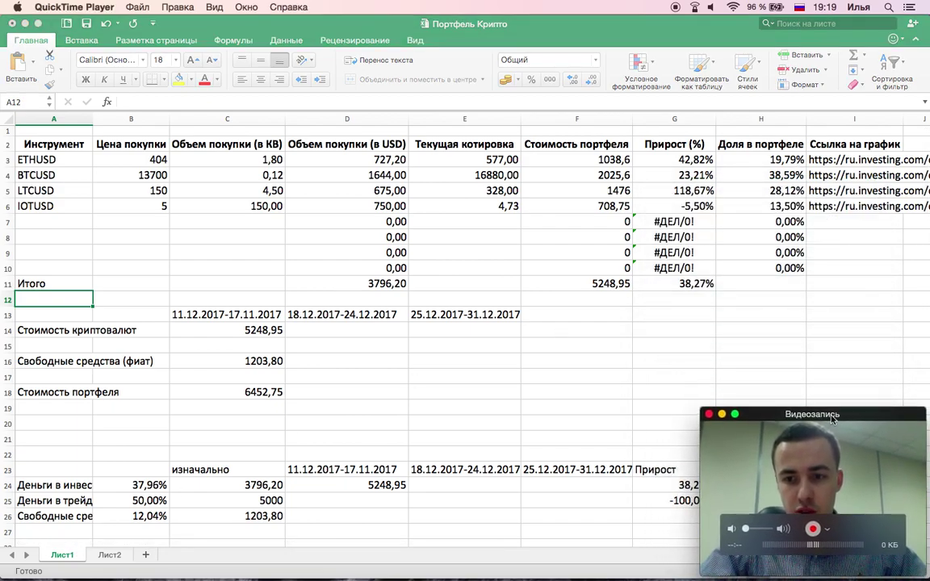
pyautogui.click(546, 354)
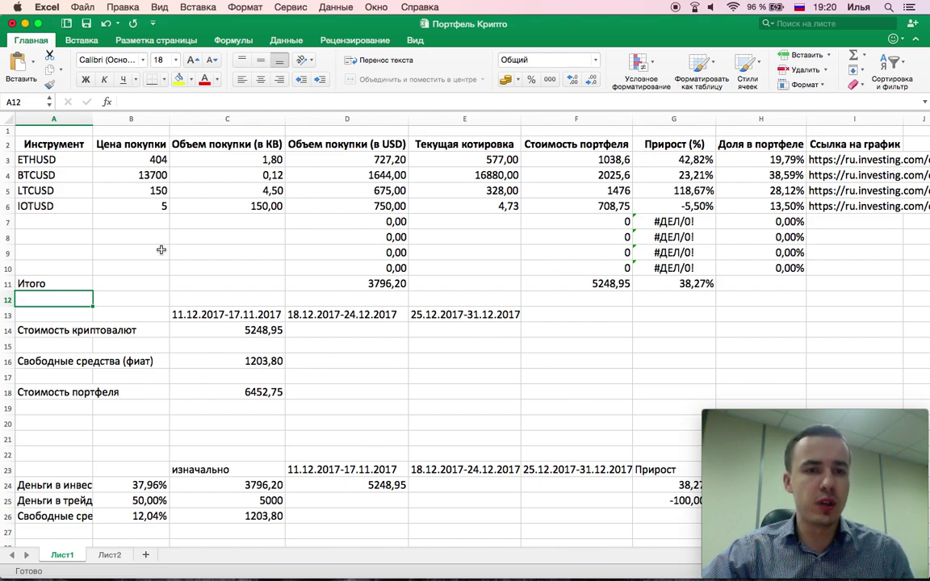
# Examine the ETHUSD row's instrument, purchase price, purchase volumes in КВ and USD, and chart link
pyautogui.click(63, 156)
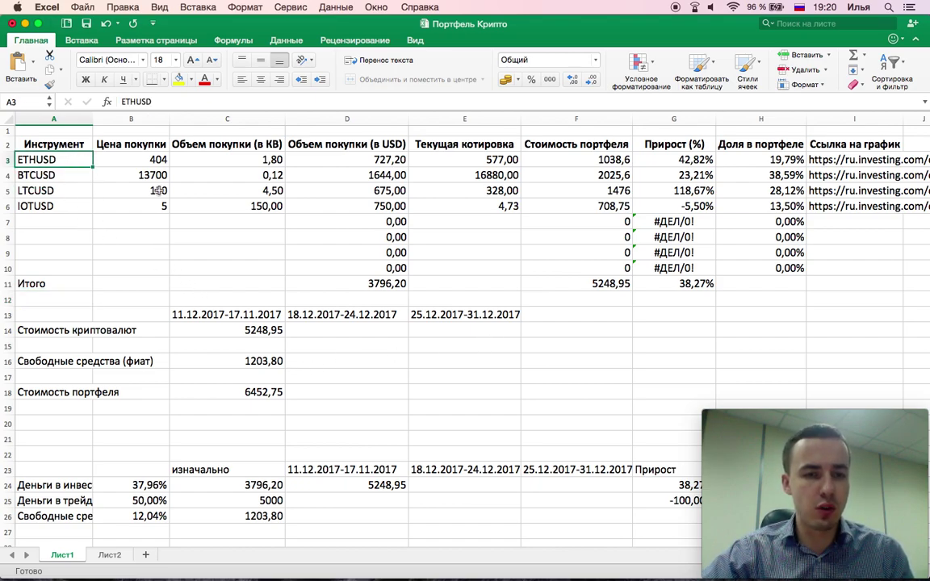
pyautogui.click(142, 150)
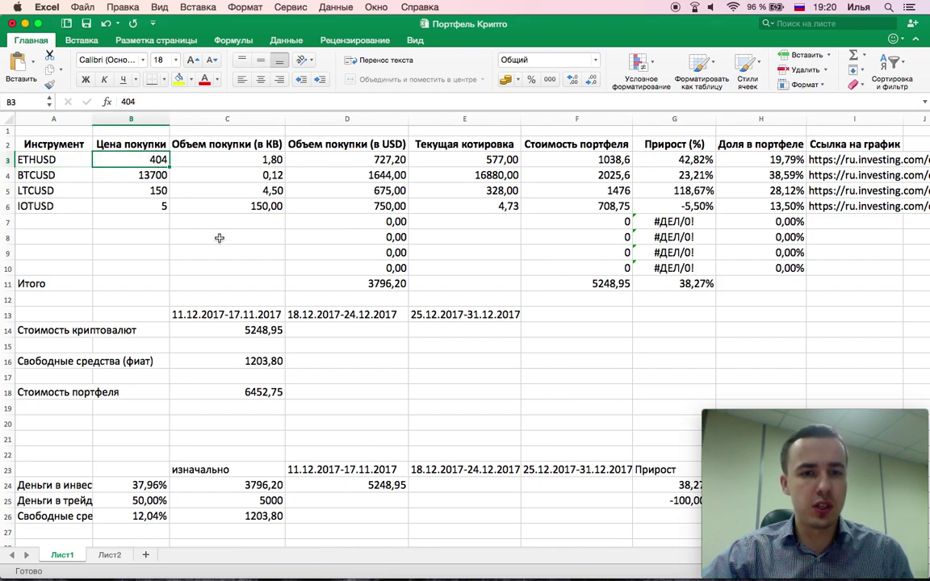
pyautogui.click(245, 159)
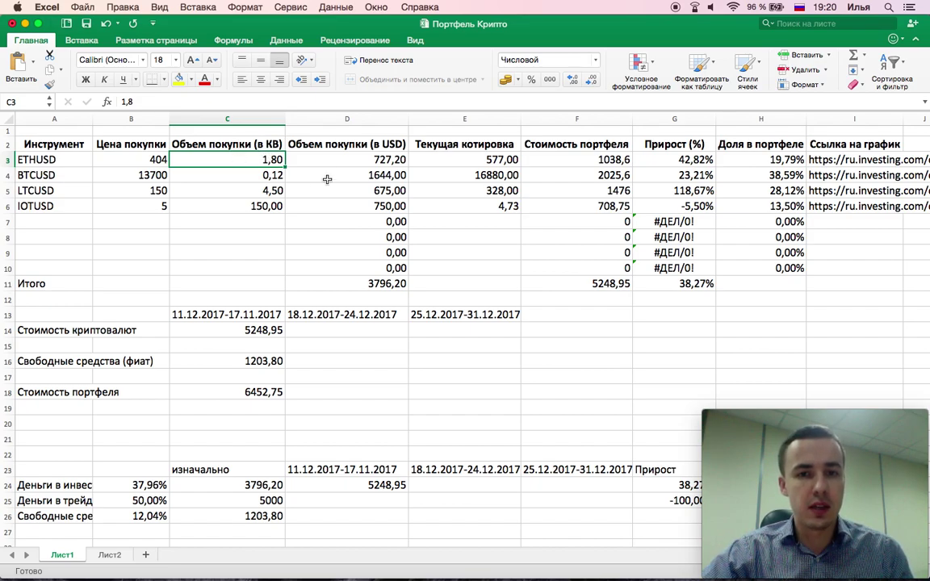
pyautogui.click(310, 156)
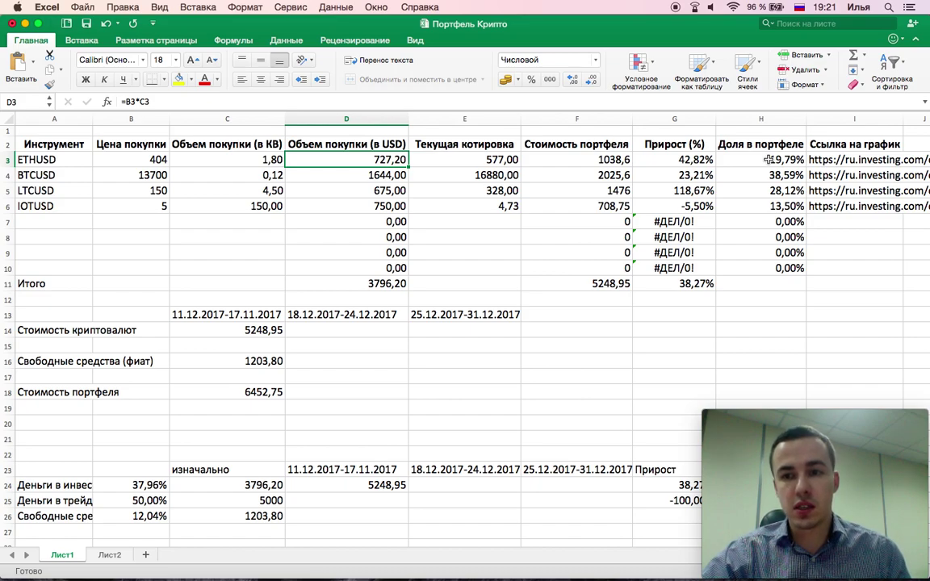
pyautogui.click(848, 159)
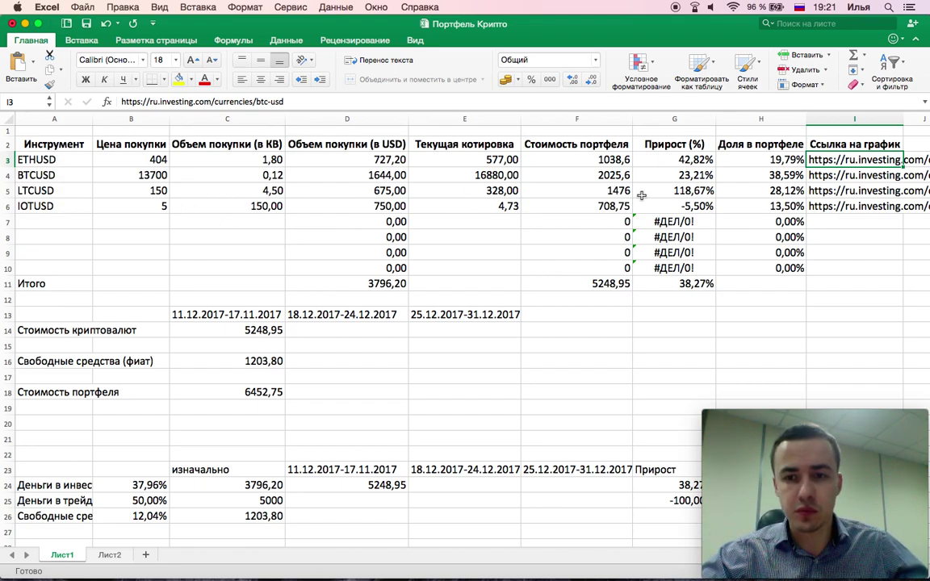
# Set the current quote (Текущая котировка) of ETHUSD to 720
pyautogui.click(500, 160)
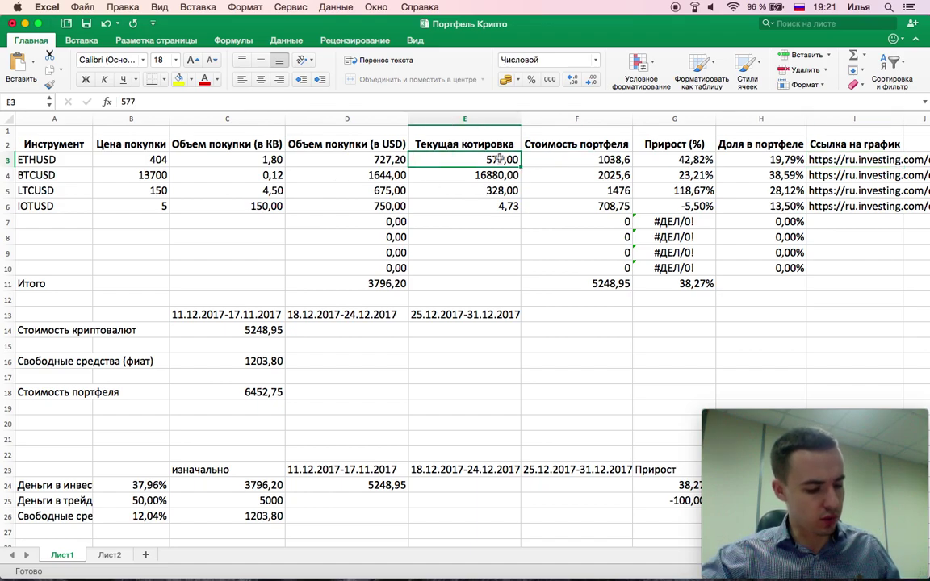
pyautogui.write('720')
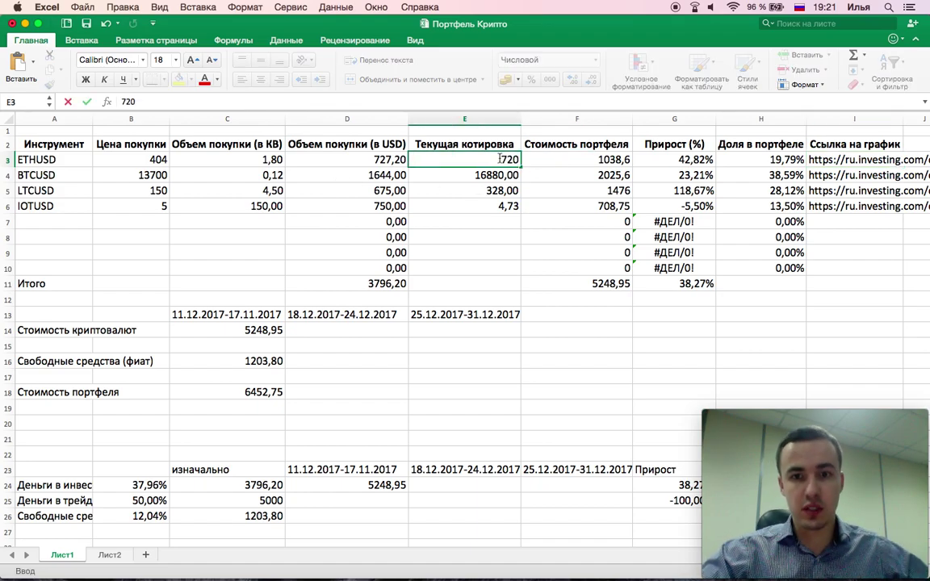
pyautogui.press('Return')
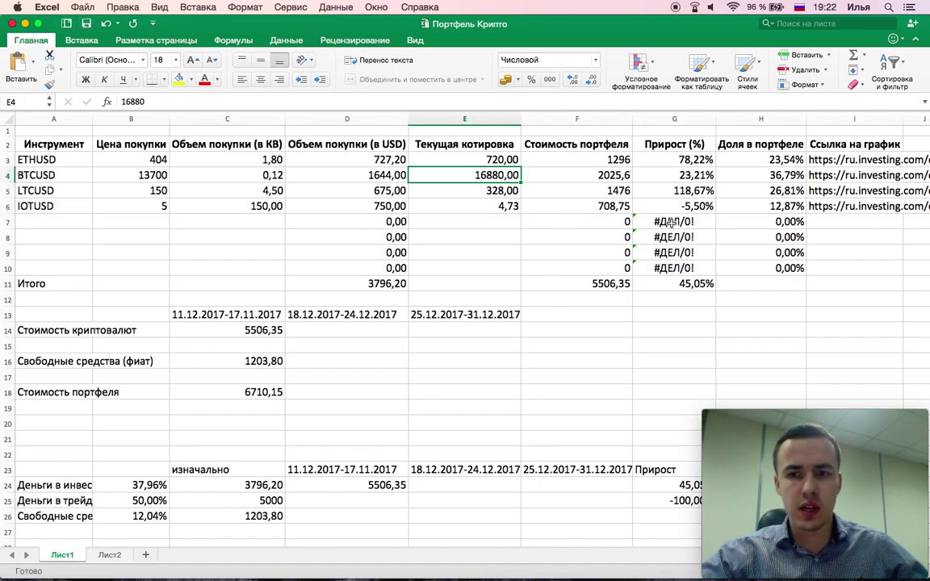
# Check the BTCUSD portfolio share formula and set the BTCUSD purchase volume (в КВ) to 0,19
pyautogui.click(781, 175)
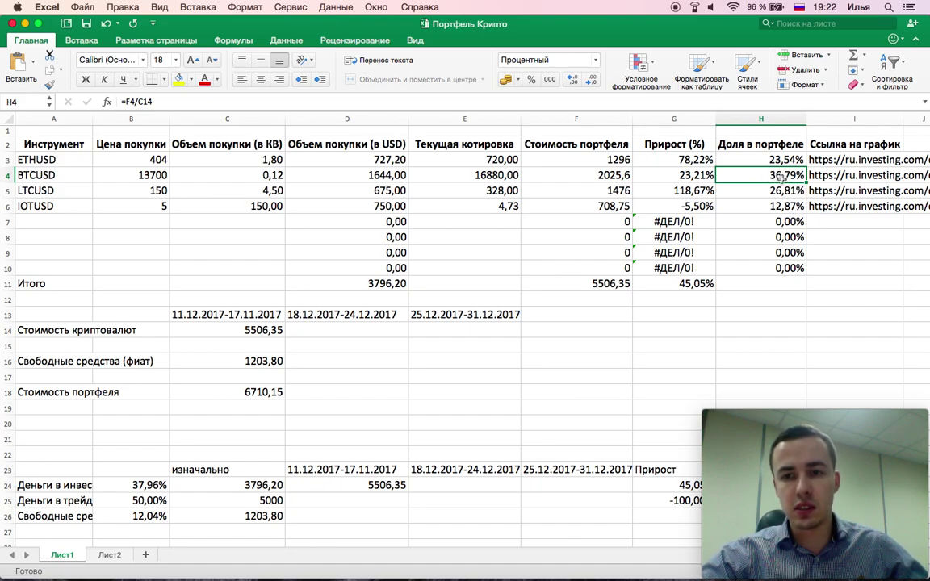
pyautogui.click(257, 172)
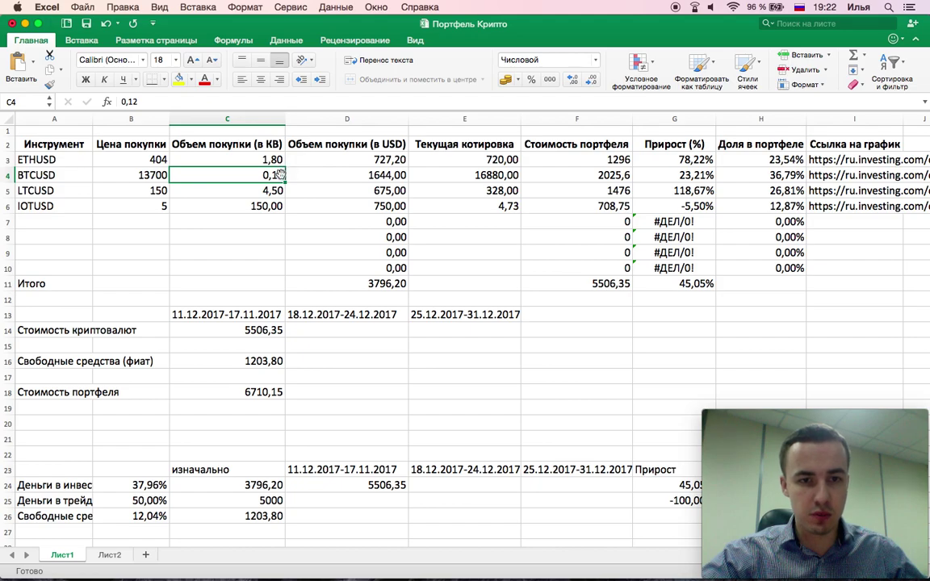
pyautogui.click(166, 101)
pyautogui.press('BackSpace')
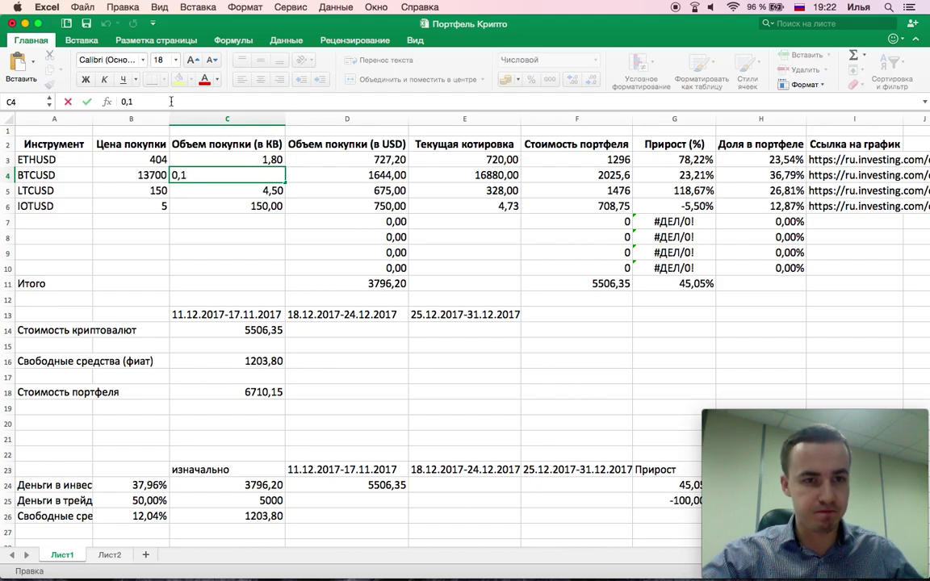
pyautogui.write('9')
pyautogui.press('Return')
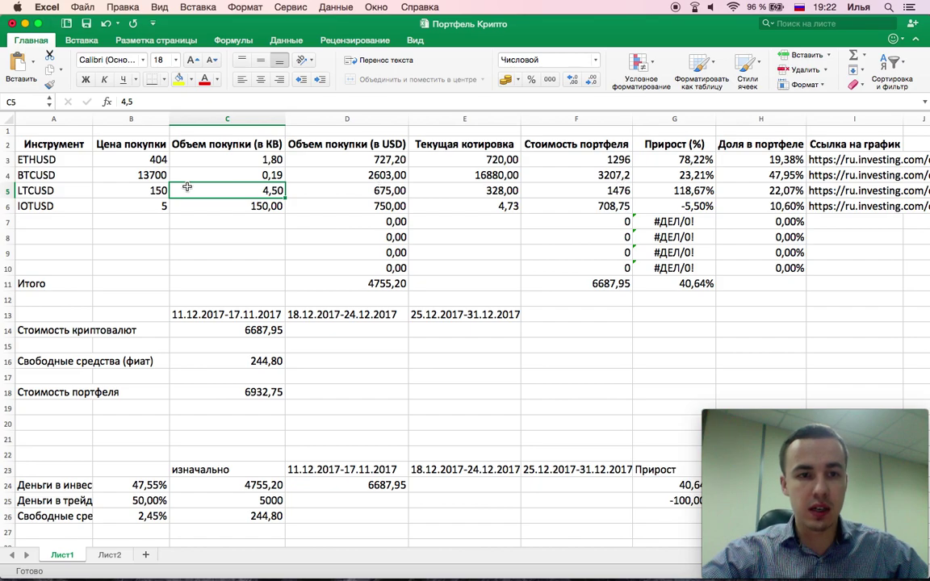
# Set the BTCUSD purchase volume (Объем покупки в КВ) to 0,15
pyautogui.click(273, 176)
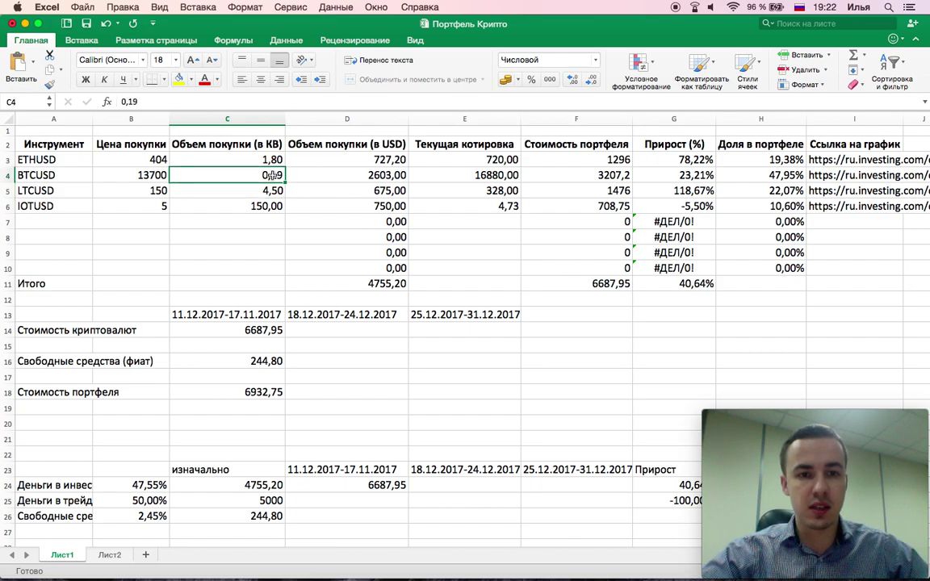
pyautogui.click(151, 100)
pyautogui.press('BackSpace')
pyautogui.write('5')
pyautogui.press('Return')
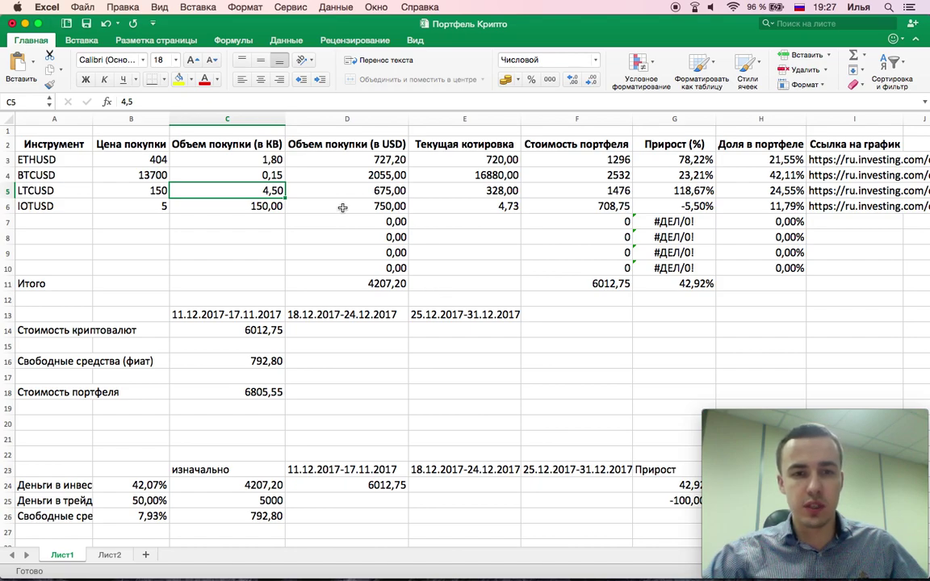
# Review the purchase prices of all four instruments, the IOTUSD purchase volume, and the ETHUSD volume in USD and current quote
pyautogui.press('Right')
pyautogui.click(160, 159)
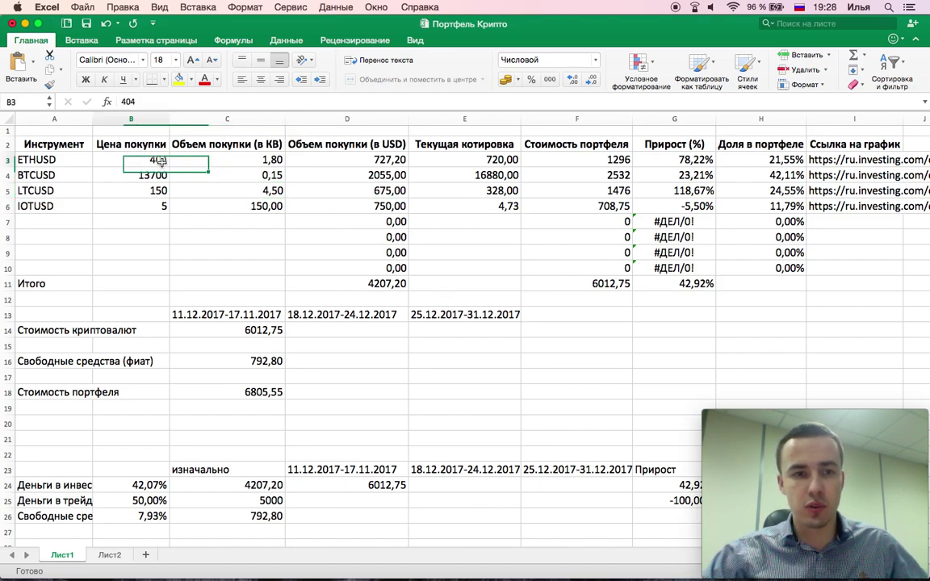
pyautogui.click(153, 174)
pyautogui.click(158, 190)
pyautogui.click(161, 207)
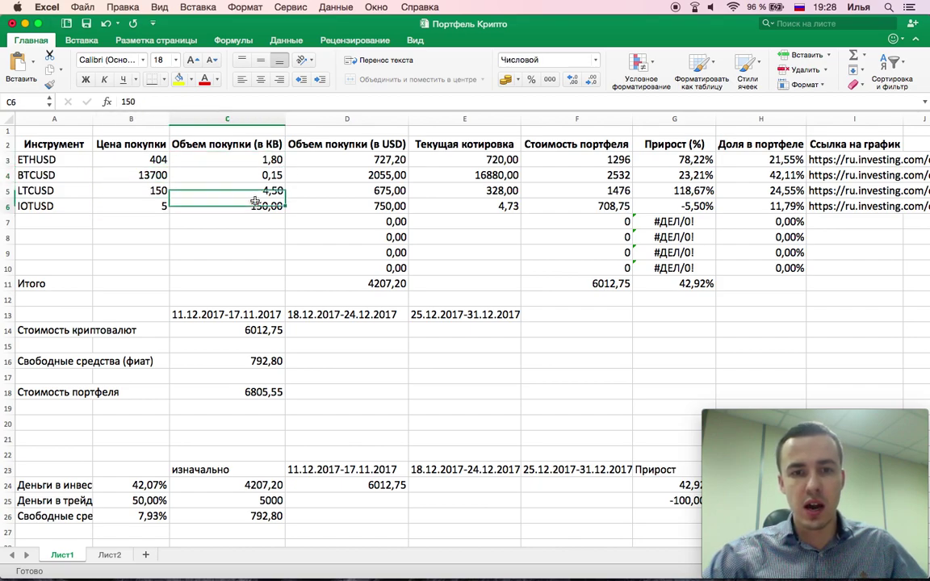
pyautogui.click(400, 160)
pyautogui.click(465, 159)
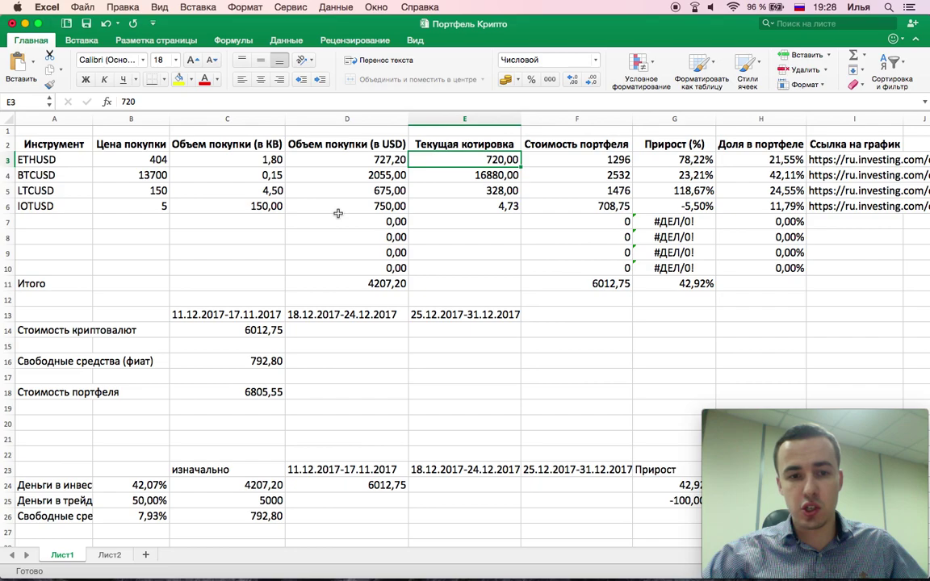
# Inspect the formula behind the free fiat funds (Свободные средства) in C16 and leave it without editing
pyautogui.click(255, 361)
pyautogui.doubleClick(256, 362)
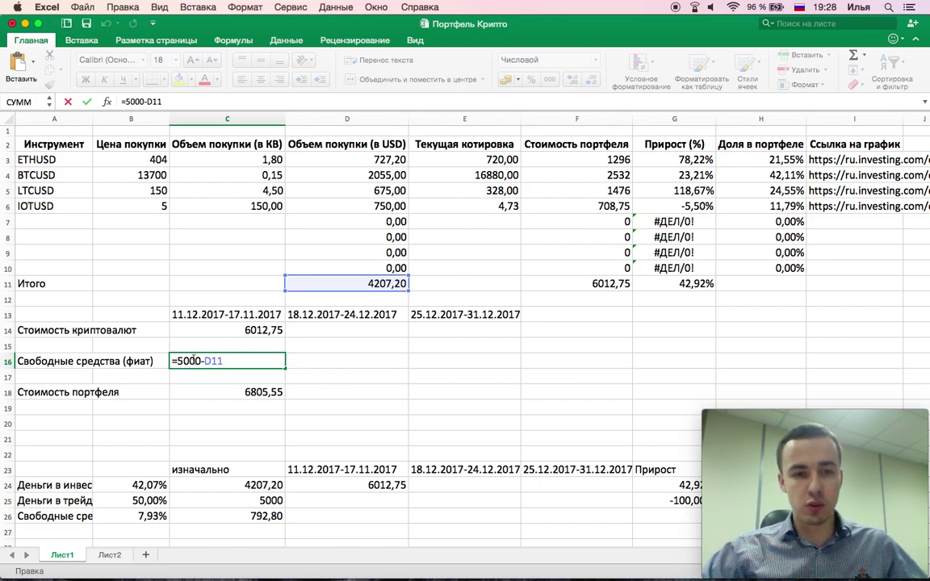
pyautogui.click(443, 356)
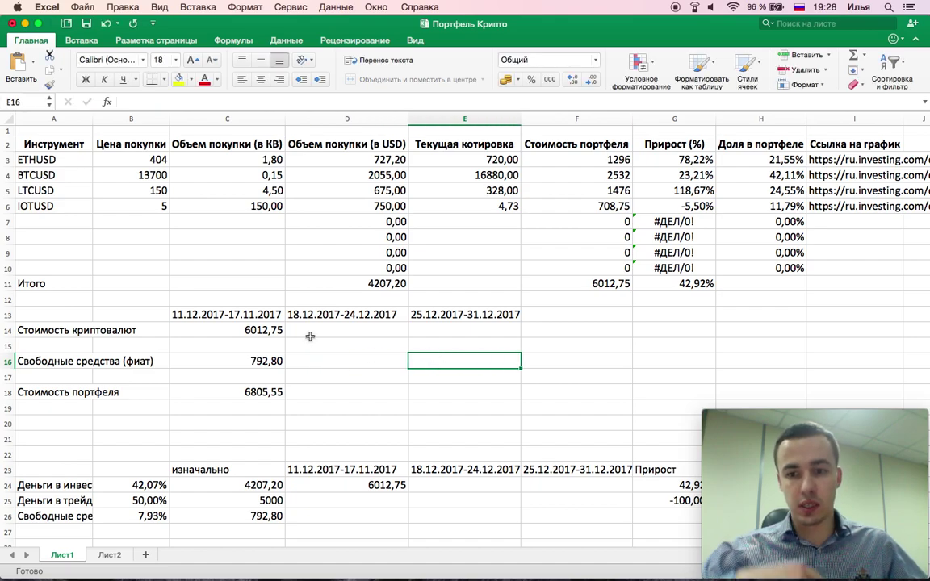